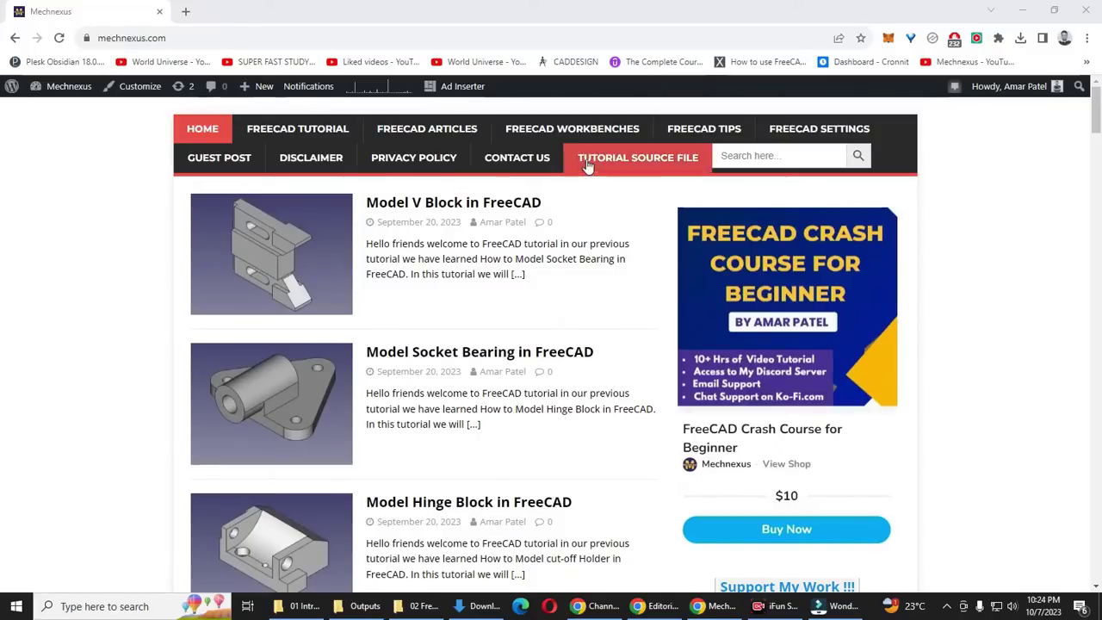
Step: Look over the tutorial list, the FreeCAD crash course offer and the donation form on the Mechnexus home page
scroll(640, 297, "down", 2)
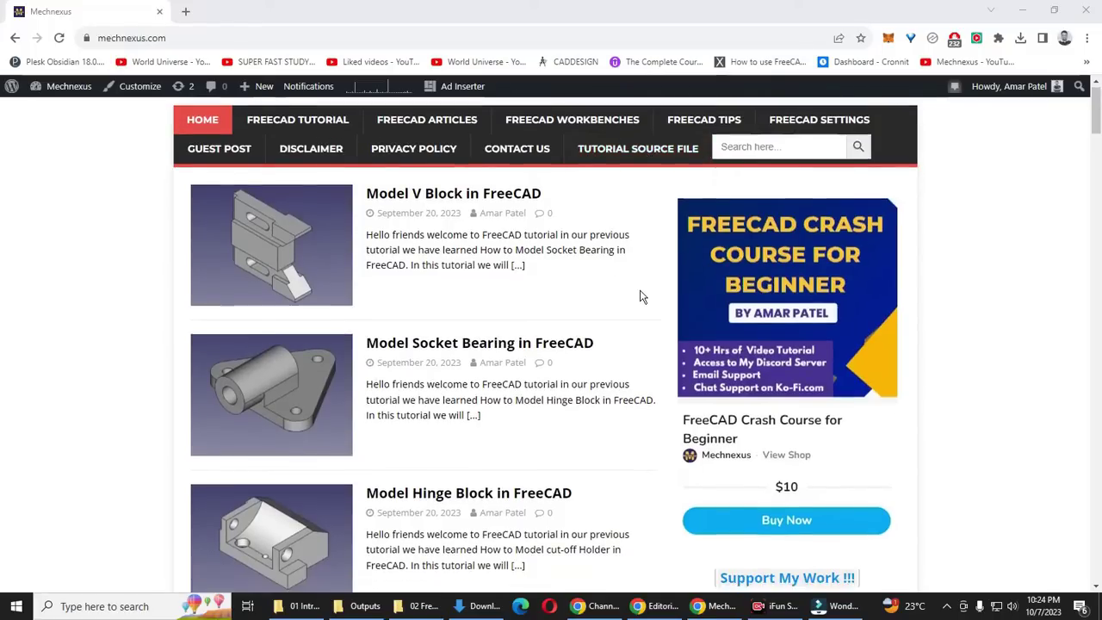
scroll(640, 297, "up", 2)
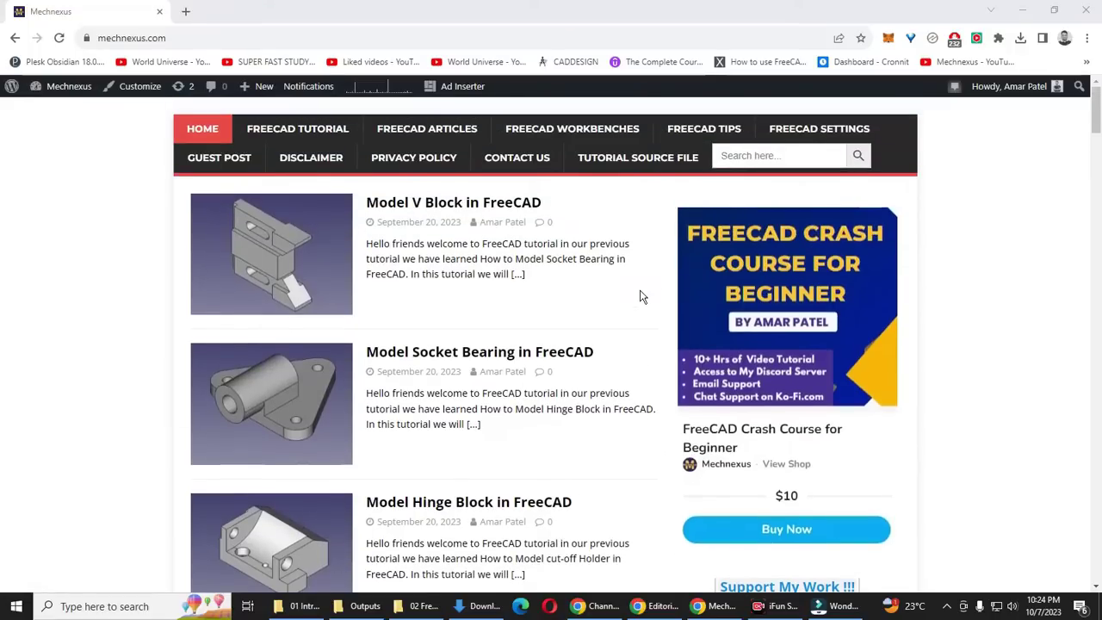
scroll(640, 297, "down", 1)
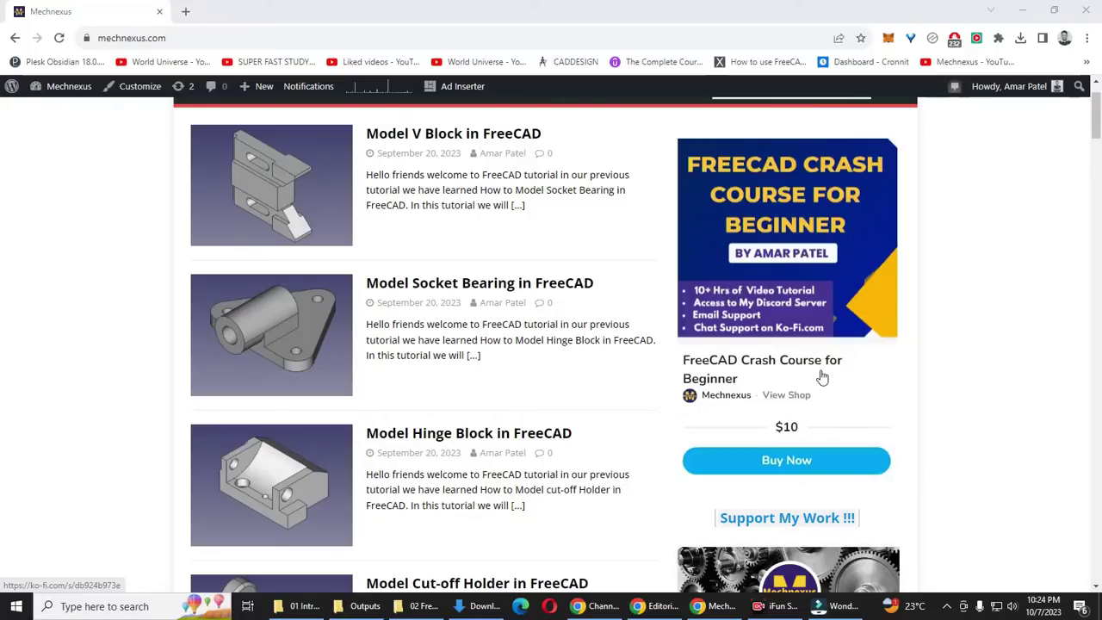
scroll(822, 377, "down", 5)
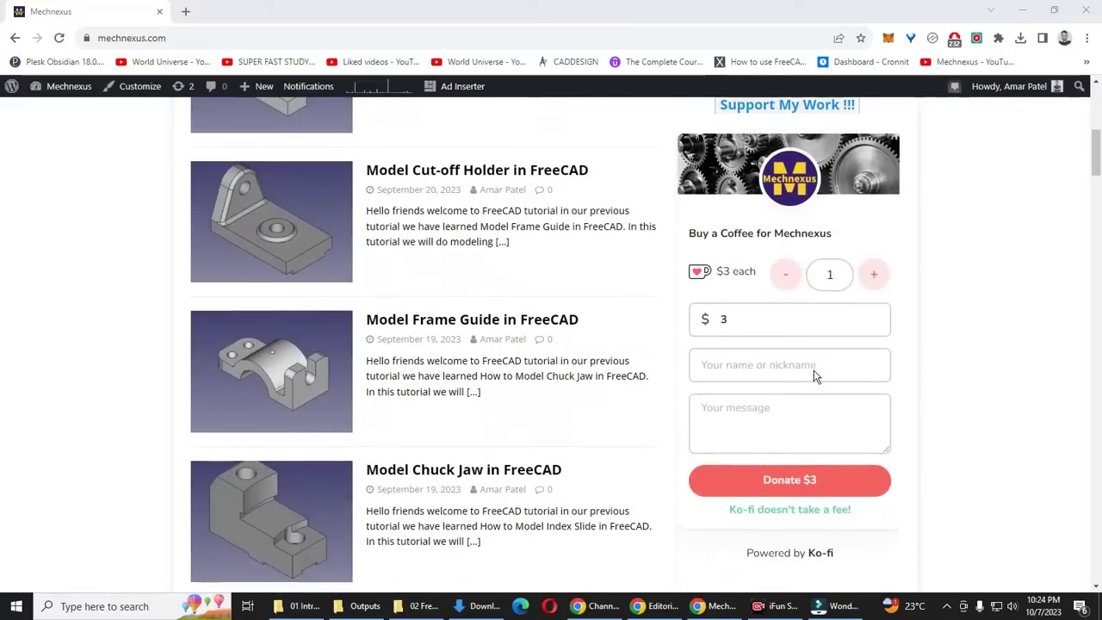
scroll(815, 377, "up", 1)
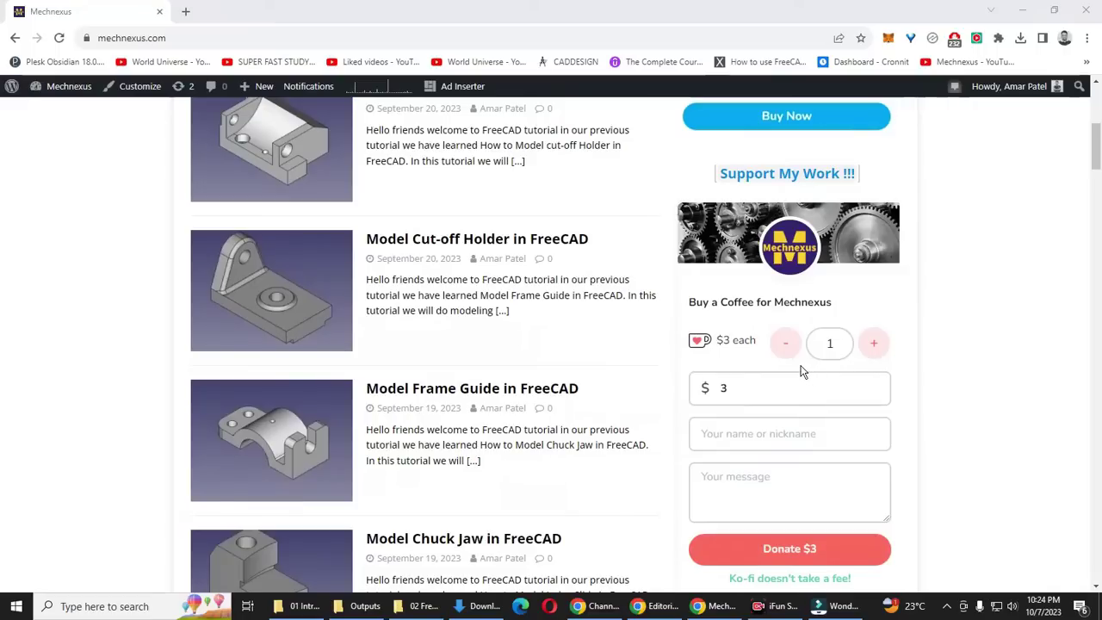
scroll(640, 353, "up", 4)
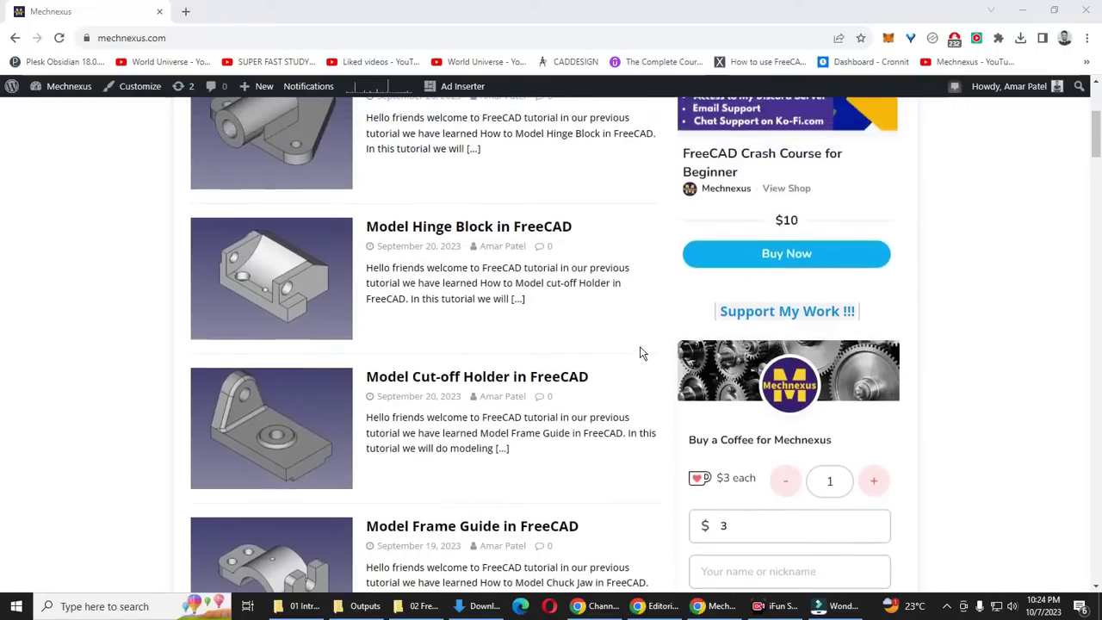
scroll(640, 353, "up", 2)
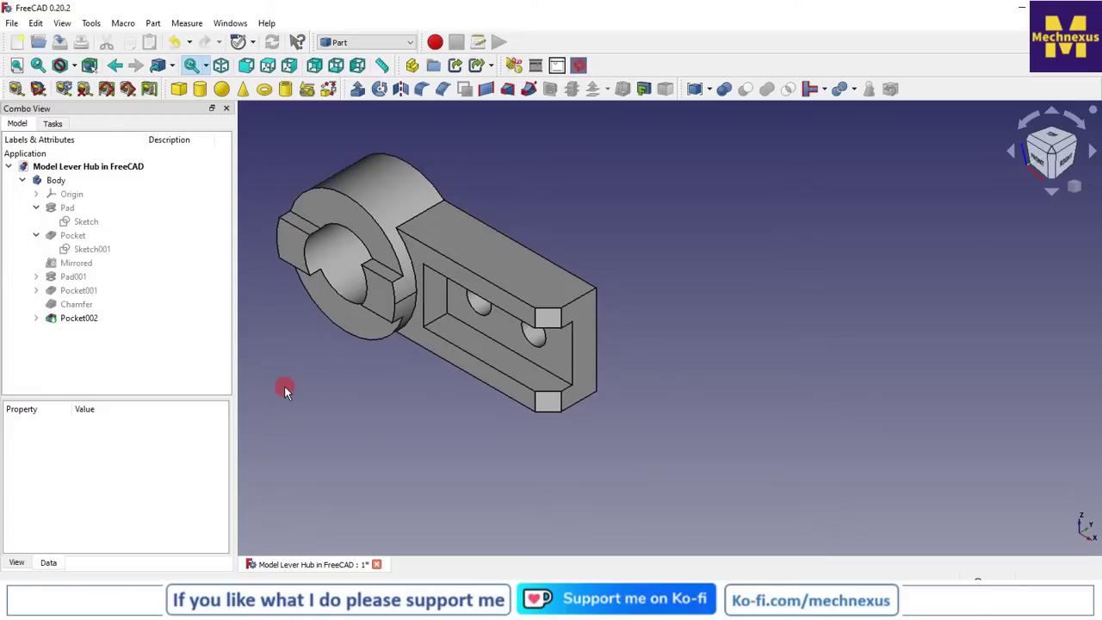
Step: Find the BoundingBox Tracing macro in FreeCAD's Addon Manager, review its details page and close the manager
left_click(91, 23)
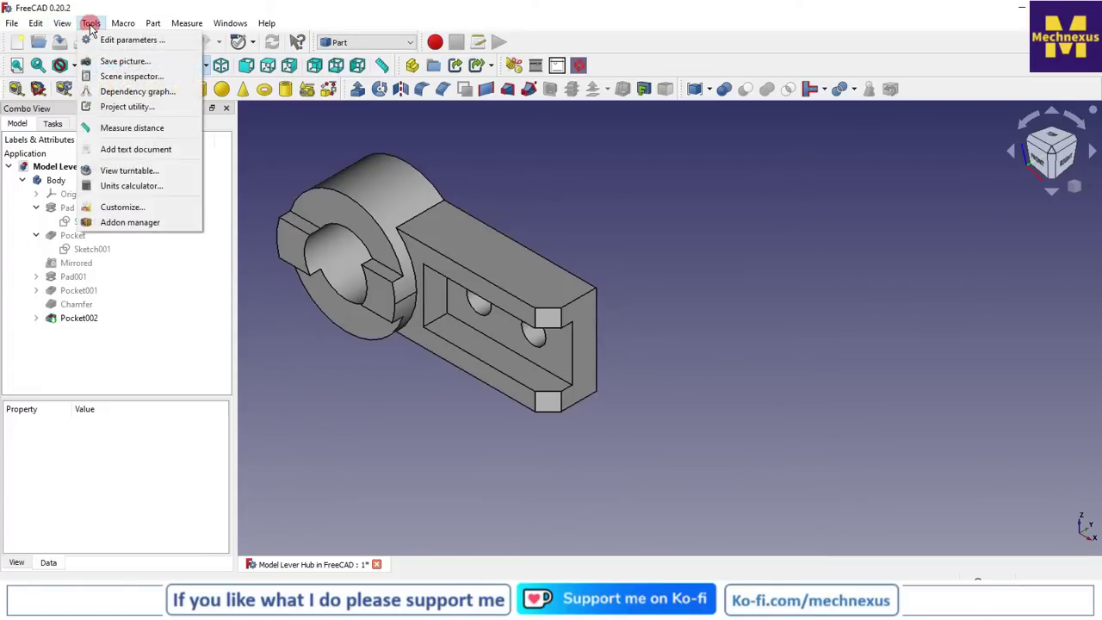
left_click(108, 221)
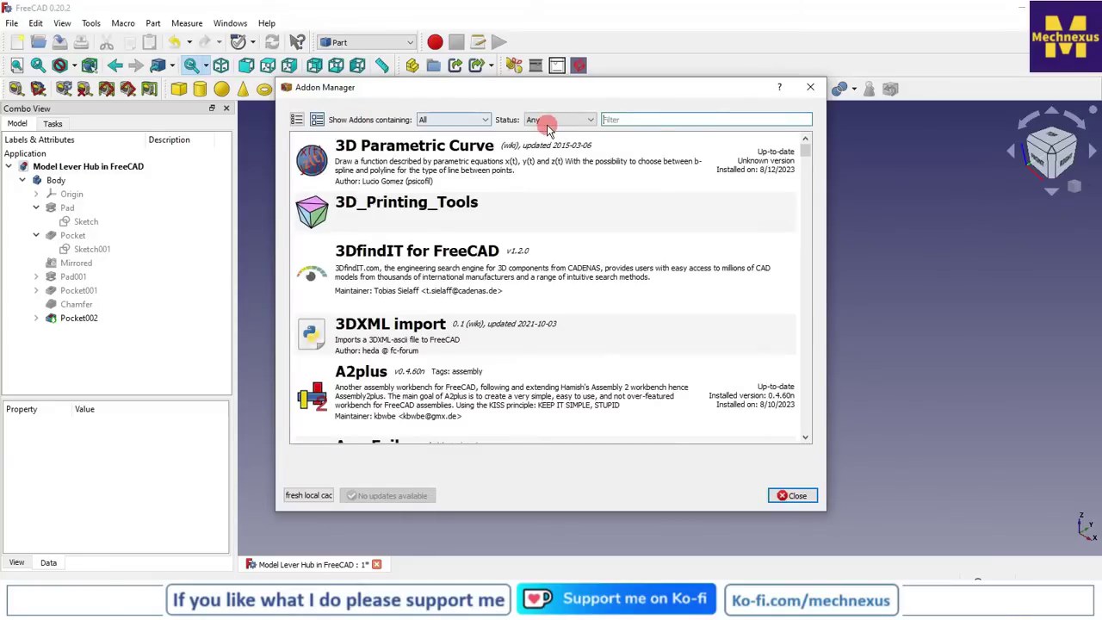
scroll(493, 257, "down", 5)
scroll(493, 257, "down", 10)
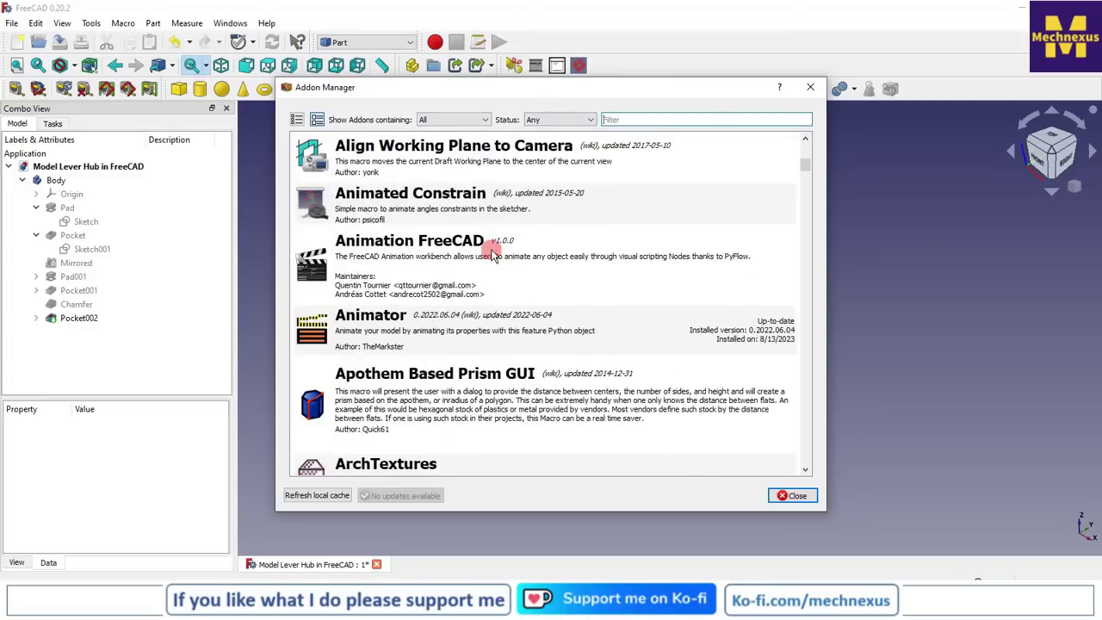
scroll(493, 251, "down", 5)
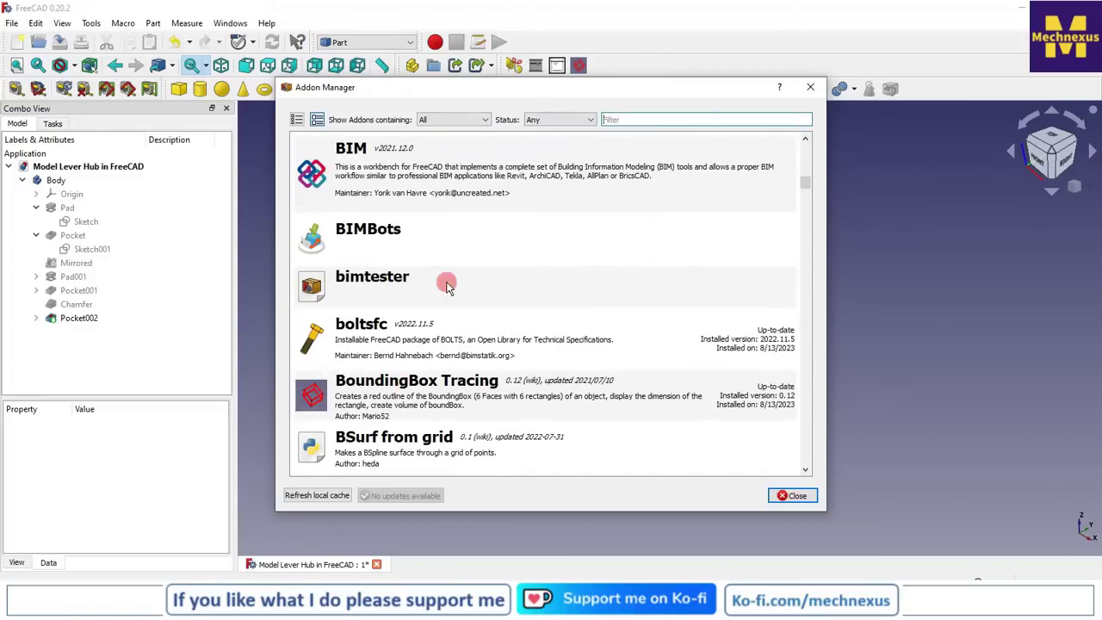
scroll(443, 284, "down", 3)
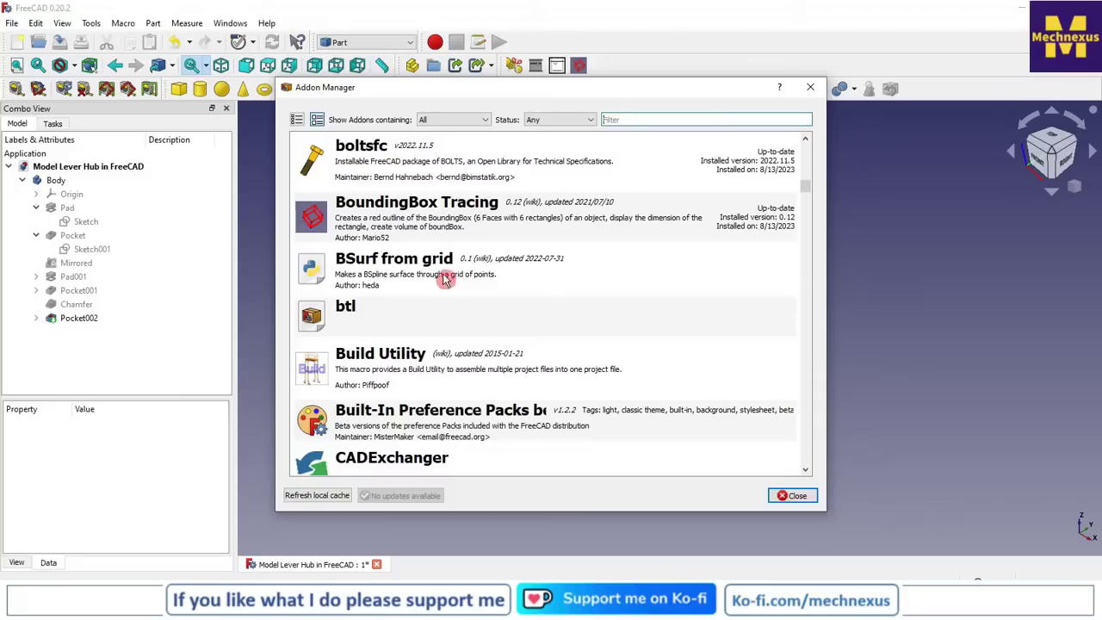
left_click(493, 215)
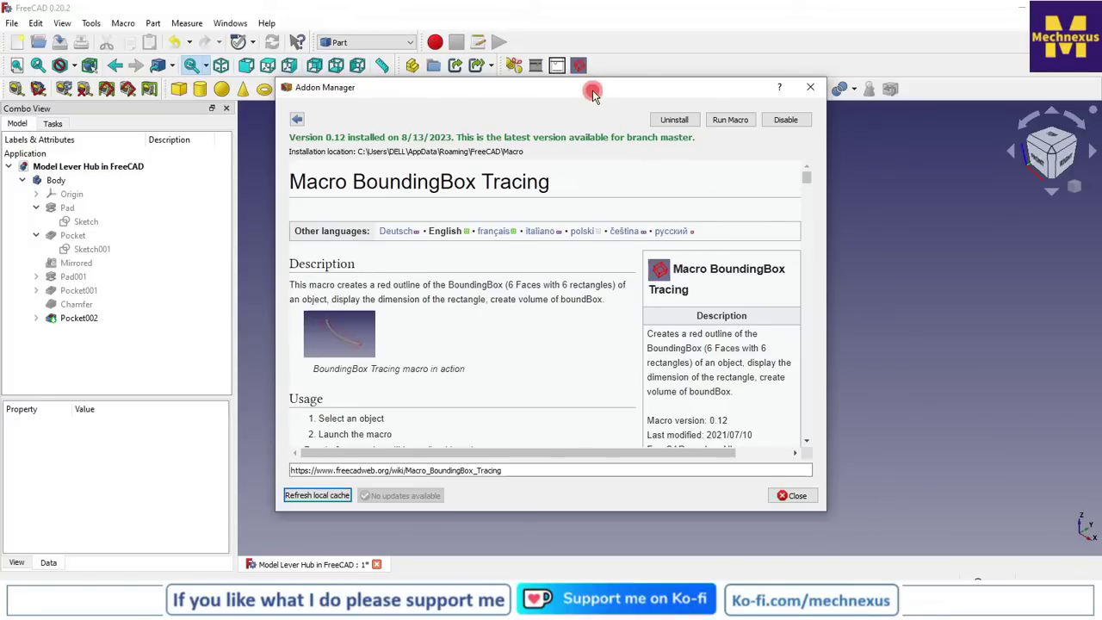
left_click_drag(592, 91, 625, 153)
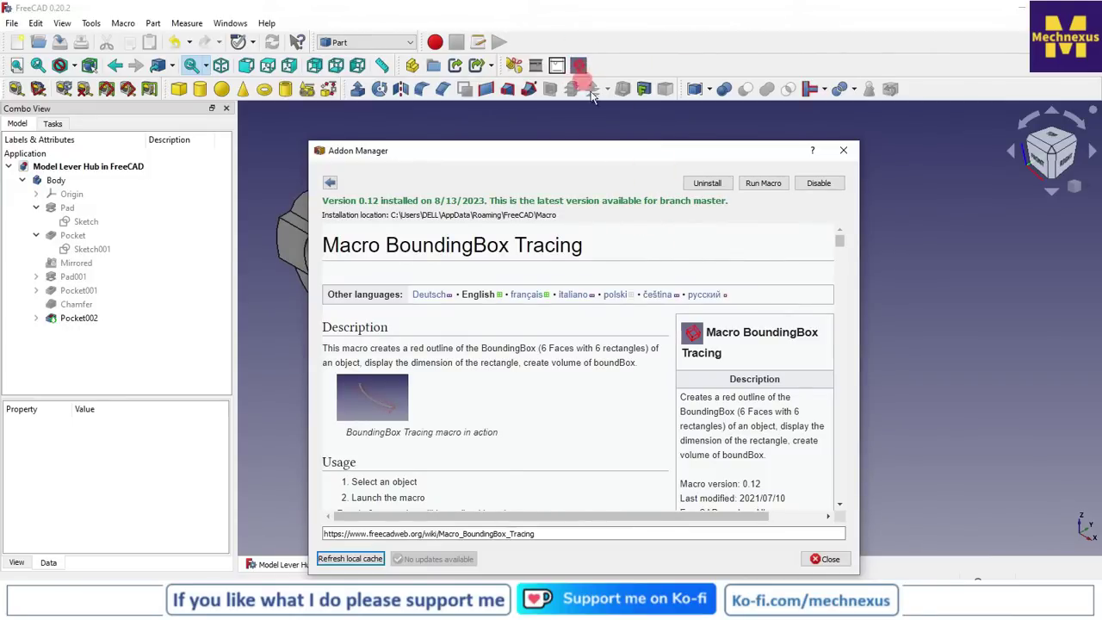
left_click(844, 151)
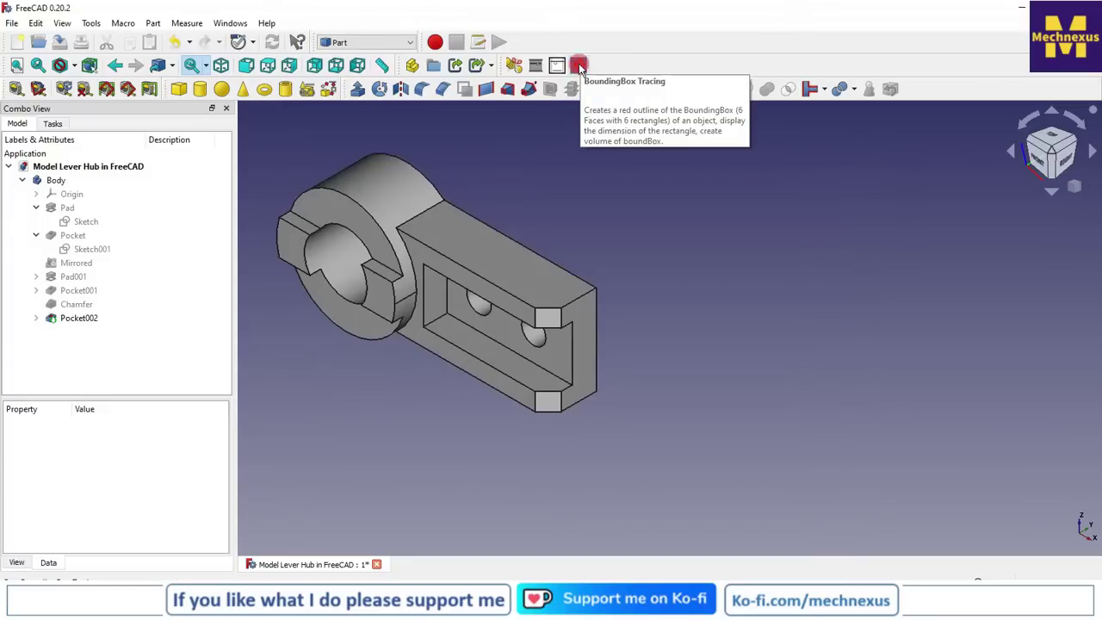
Step: Check the user macros list for BoundingBox_Tracing.FCMacro and close the list without executing it
left_click(124, 23)
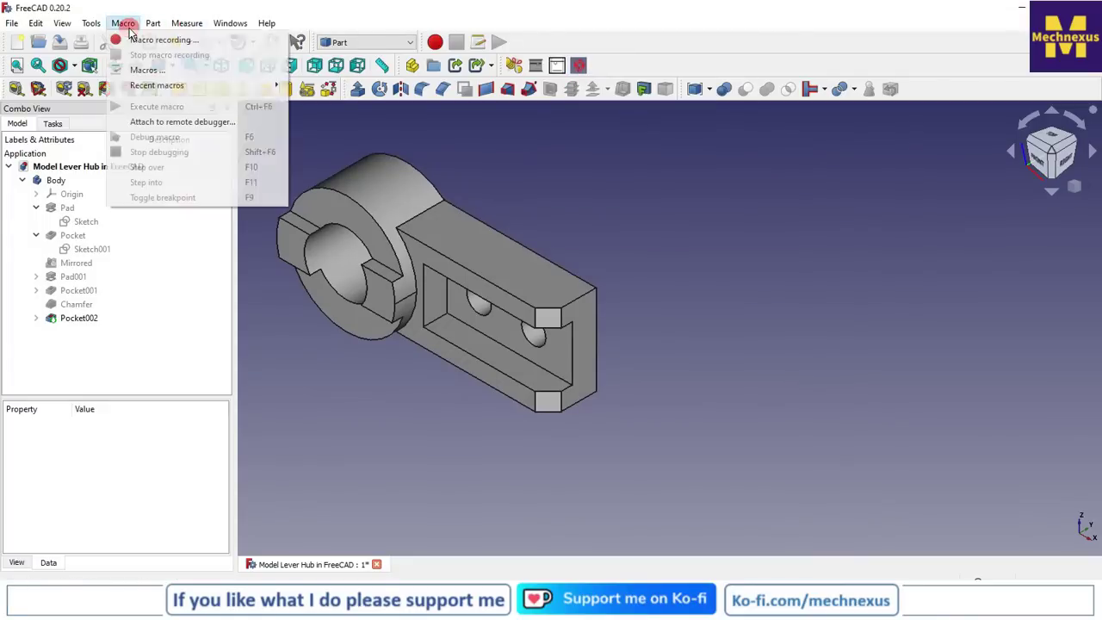
left_click(164, 72)
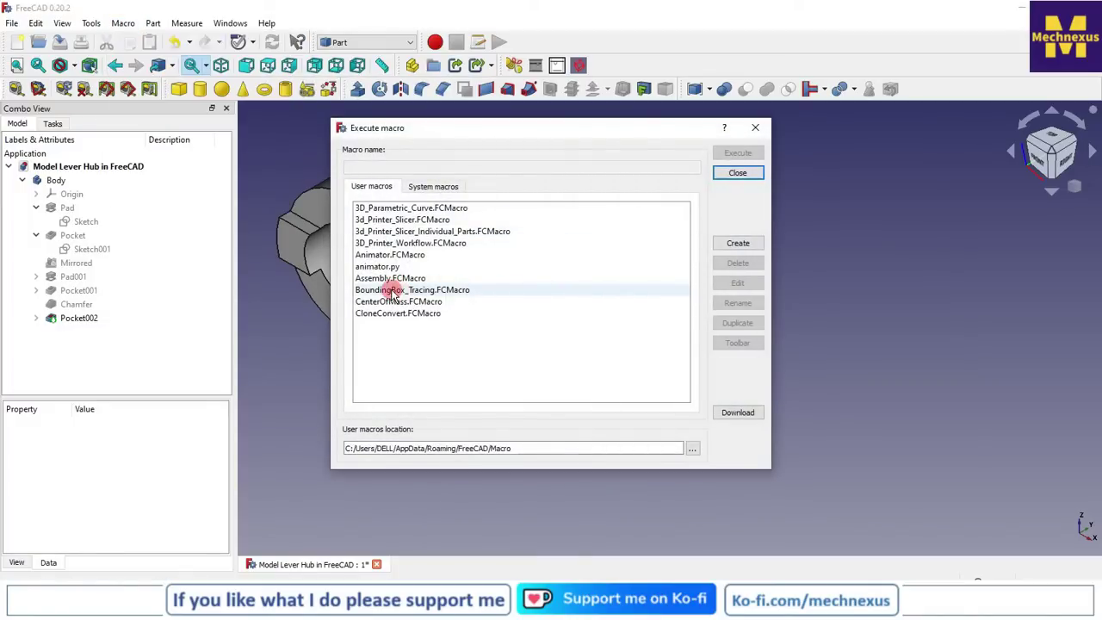
left_click(453, 290)
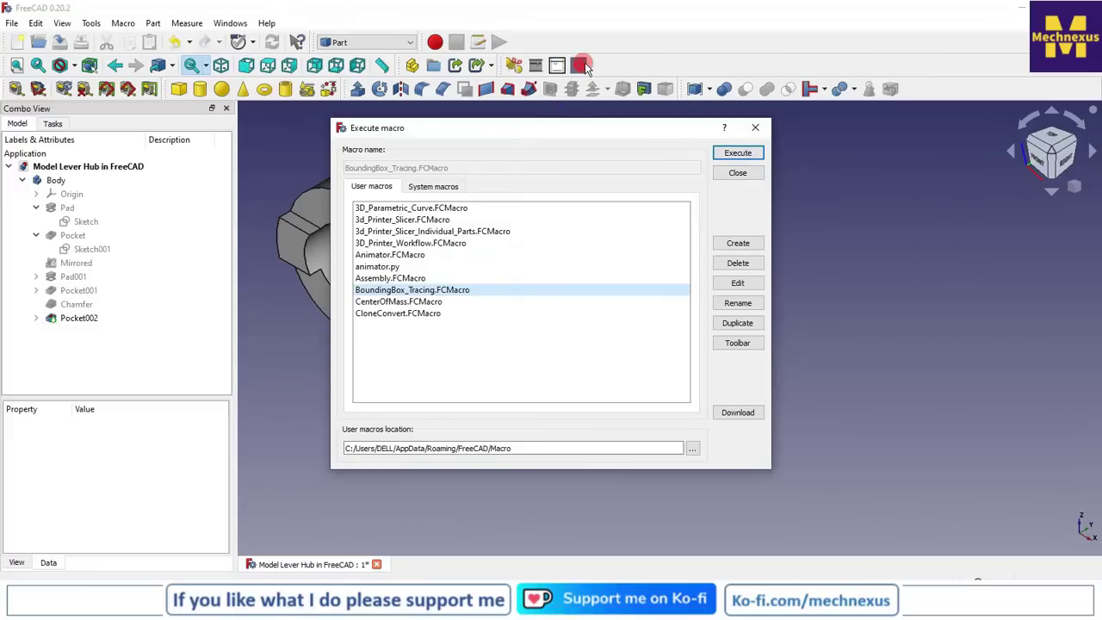
left_click(752, 127)
Step: Run the BoundingBox Tracing macro on the Body and collapse the Body__BoundBoxRectangle_Info group in the model tree
left_click(52, 180)
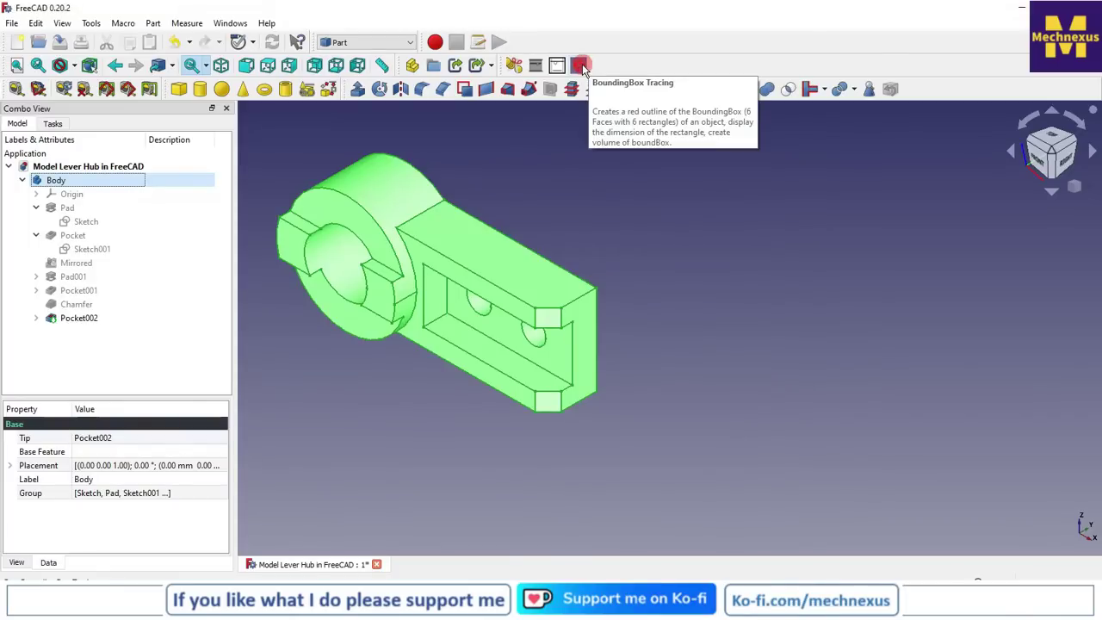
left_click(582, 67)
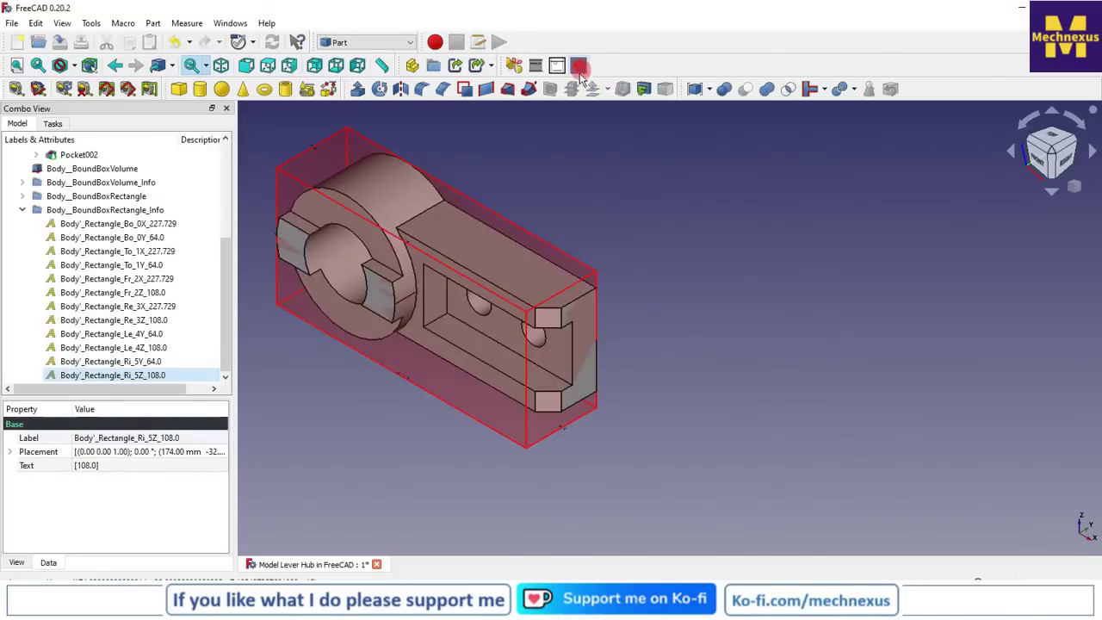
scroll(175, 244, "up", 3)
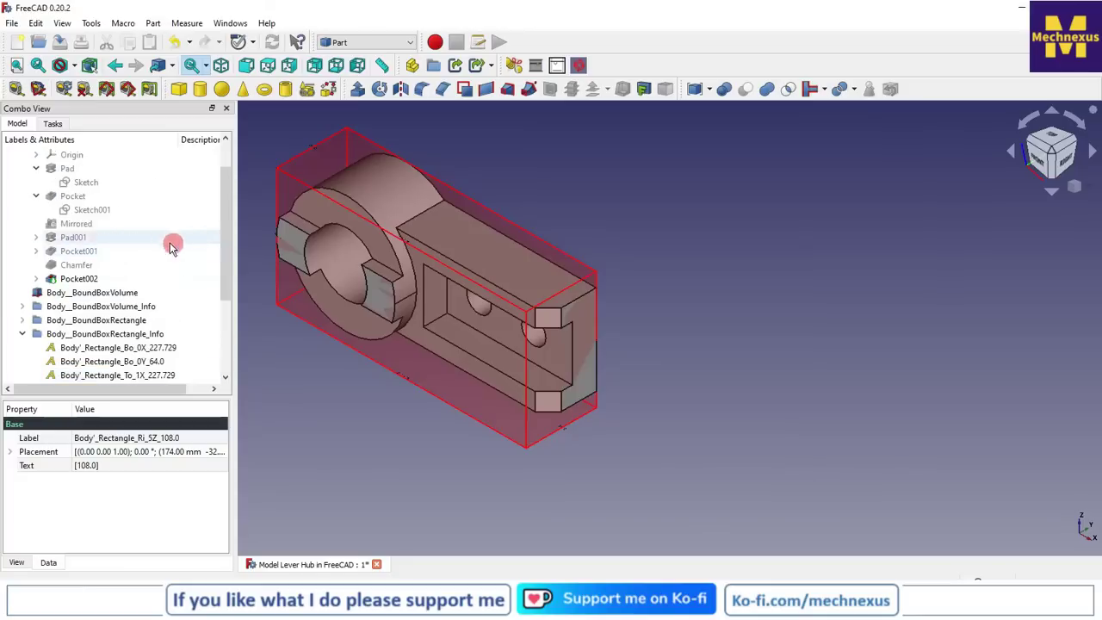
left_click(22, 334)
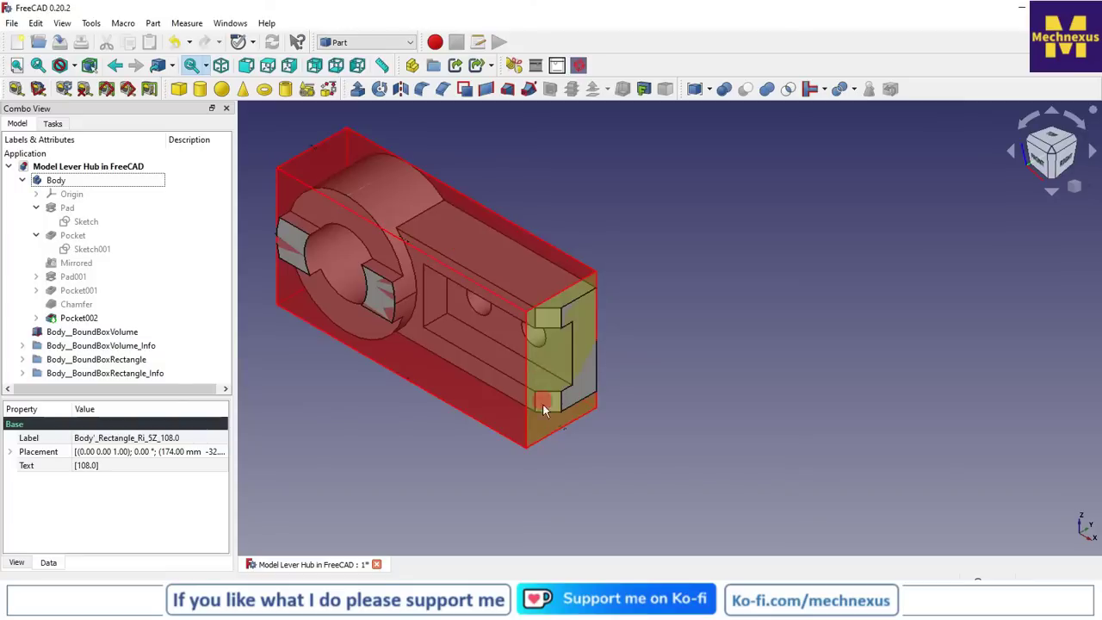
Step: Hide the Body__BoundBoxVolume solid, leaving the red bounding box outline around the lever hub
left_click(709, 350)
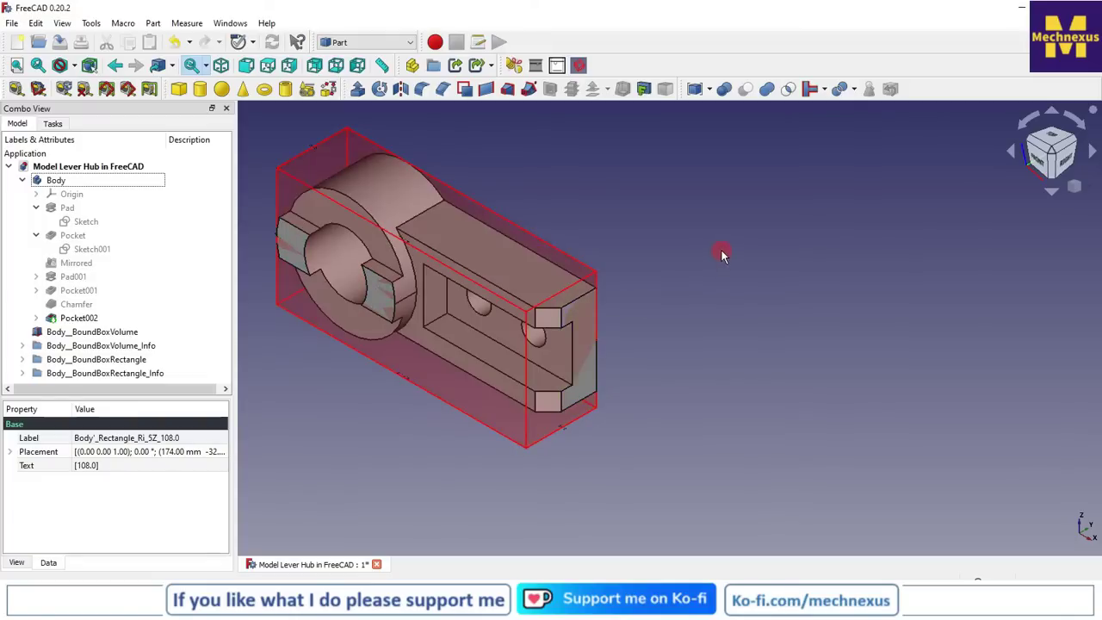
left_click(121, 332)
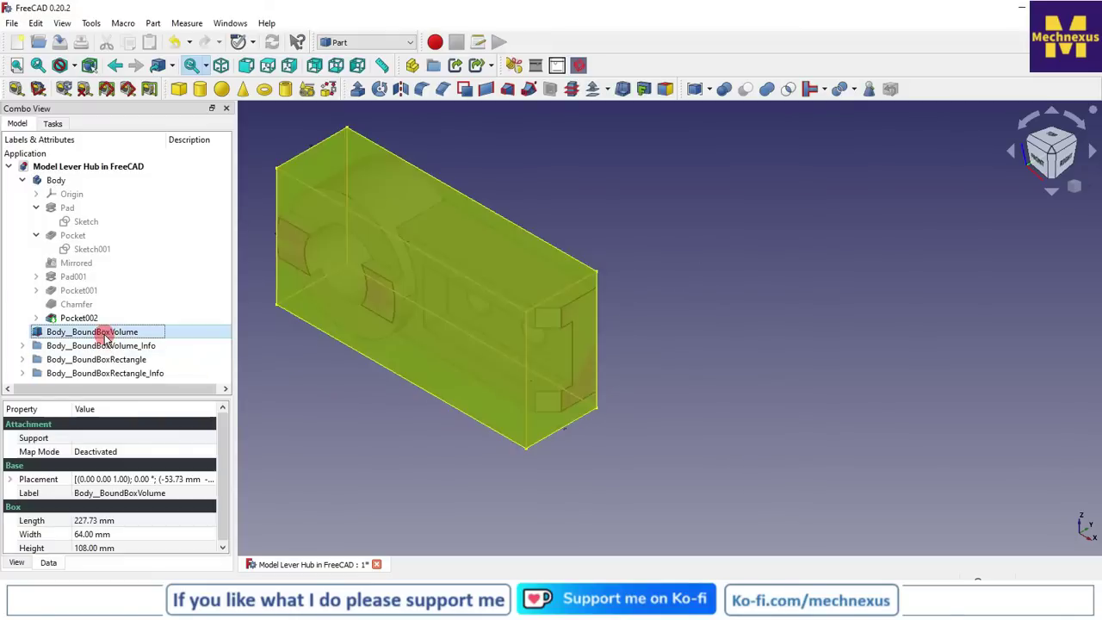
key("space")
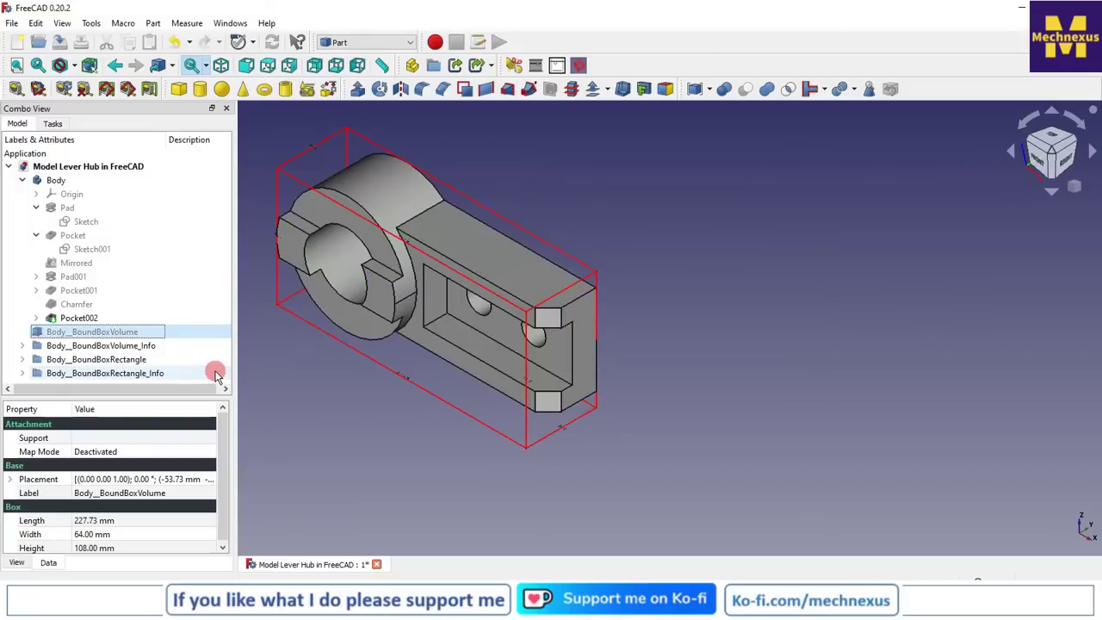
Step: Examine the length, height and width labels along the bounding box edges and view the outlined part from another angle
scroll(382, 378, "up", 4)
scroll(382, 378, "up", 5)
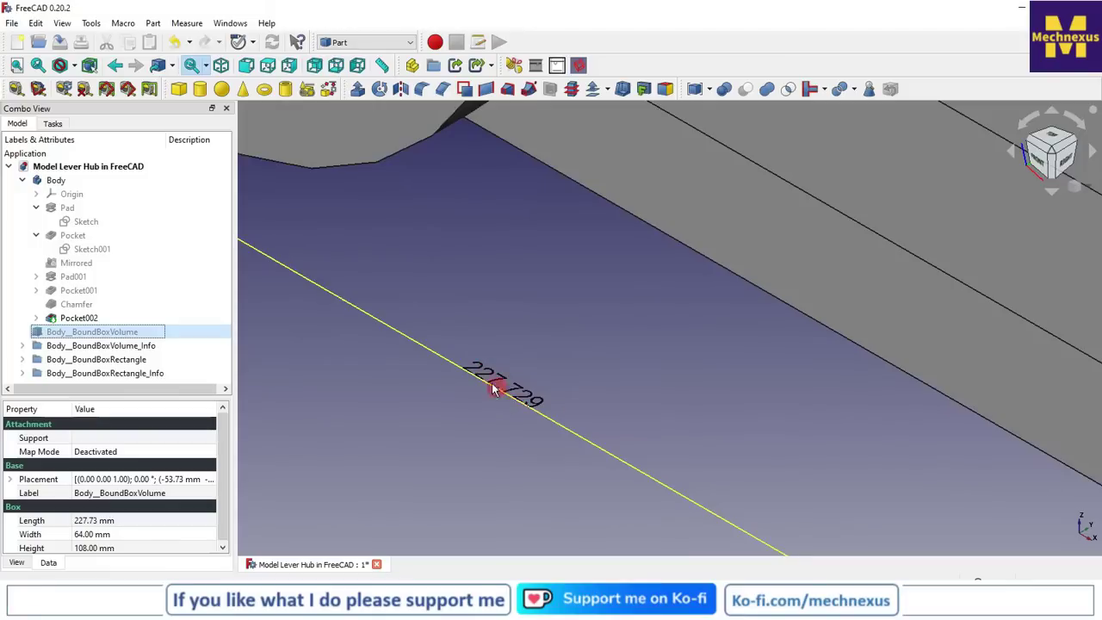
scroll(492, 376, "down", 3)
scroll(486, 375, "up", 3)
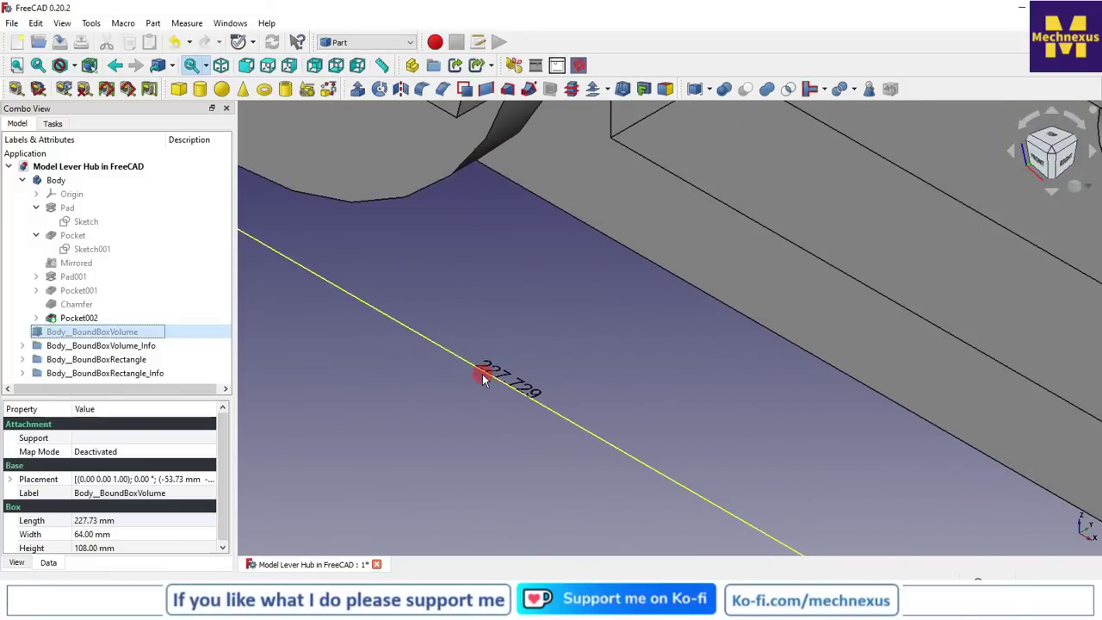
scroll(495, 407, "down", 2)
scroll(498, 406, "down", 2)
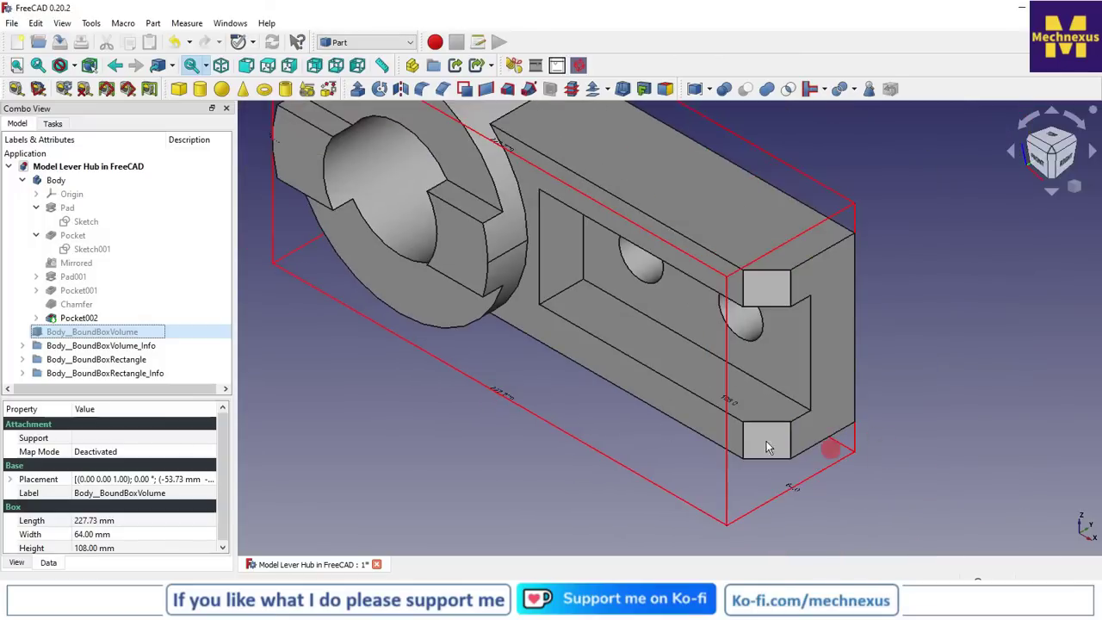
scroll(677, 438, "down", 3)
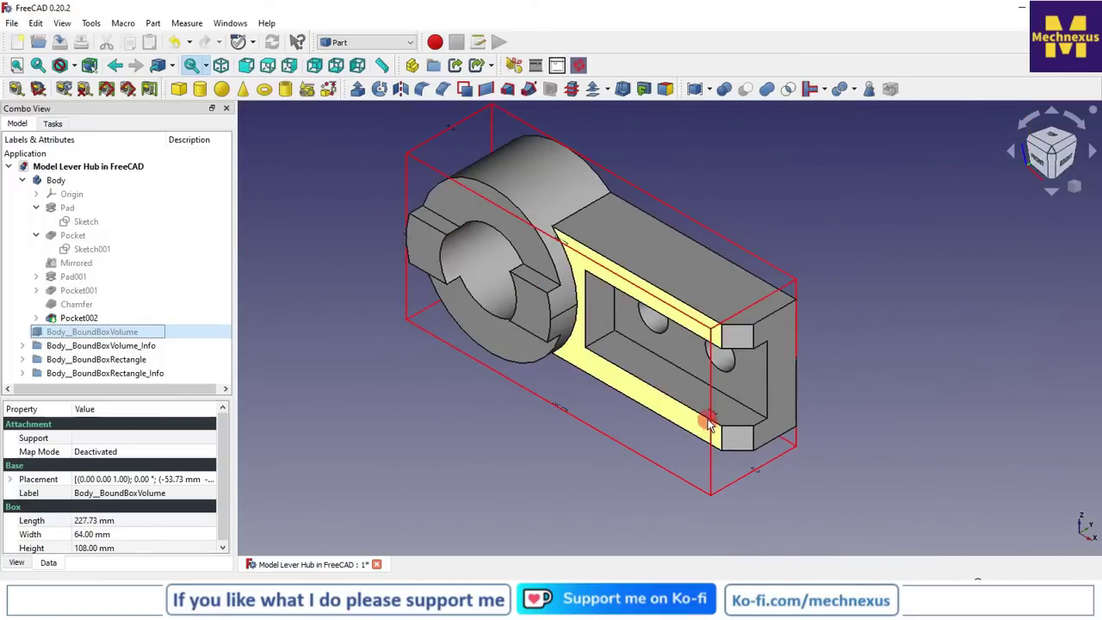
scroll(711, 322, "up", 5)
scroll(700, 396, "up", 2)
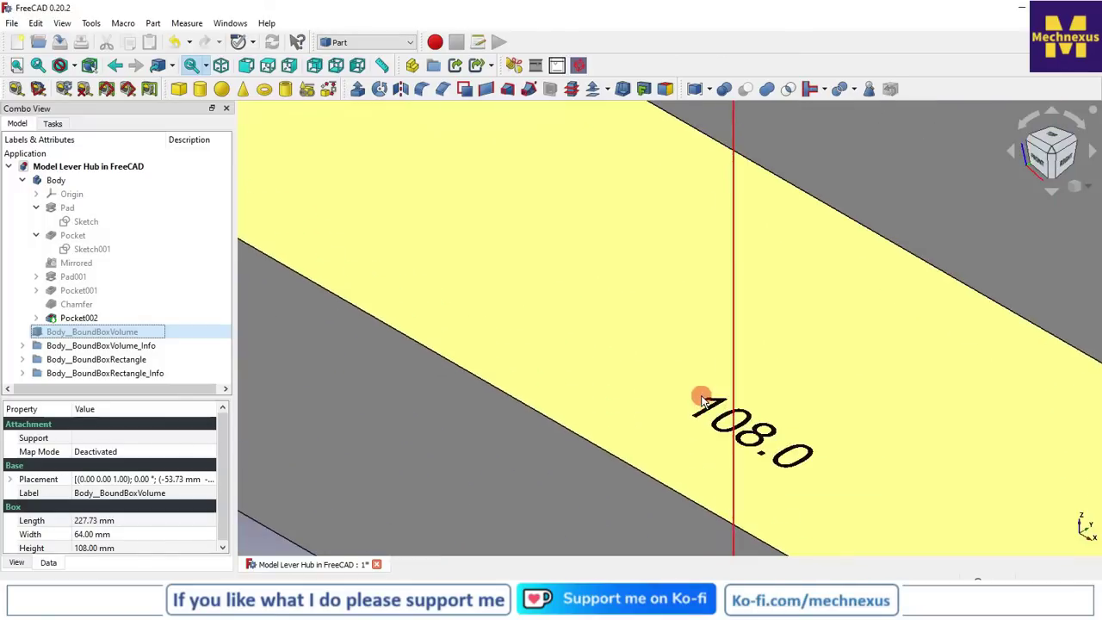
scroll(702, 398, "down", 5)
scroll(824, 529, "up", 5)
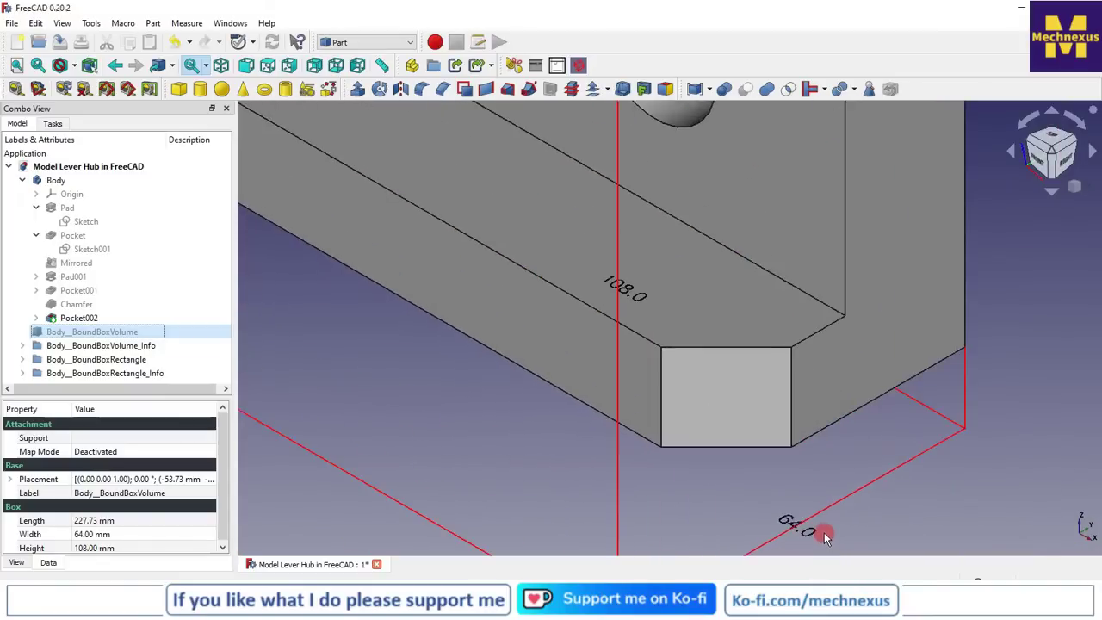
scroll(764, 493, "down", 6)
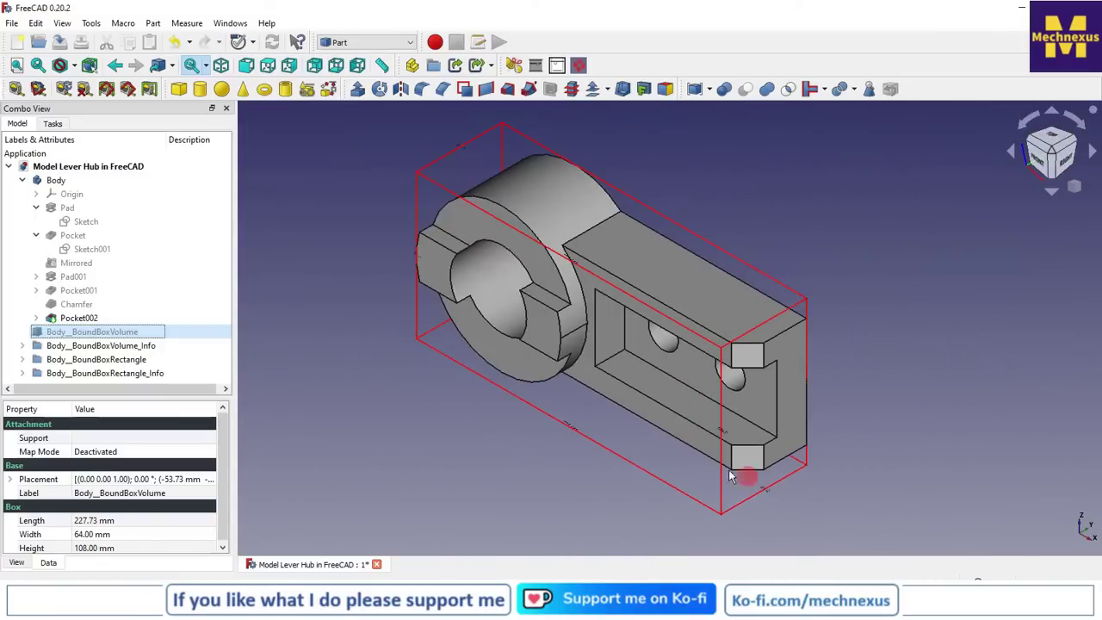
scroll(602, 435, "up", 1)
scroll(508, 393, "down", 1)
scroll(508, 392, "down", 1)
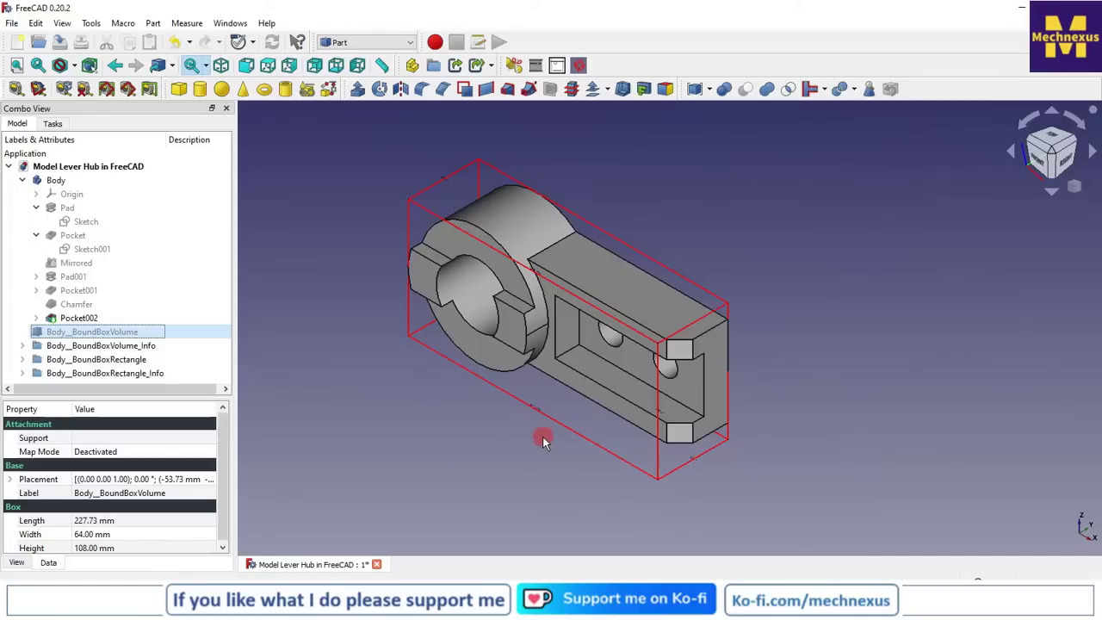
middle_click_drag(543, 441, 577, 401)
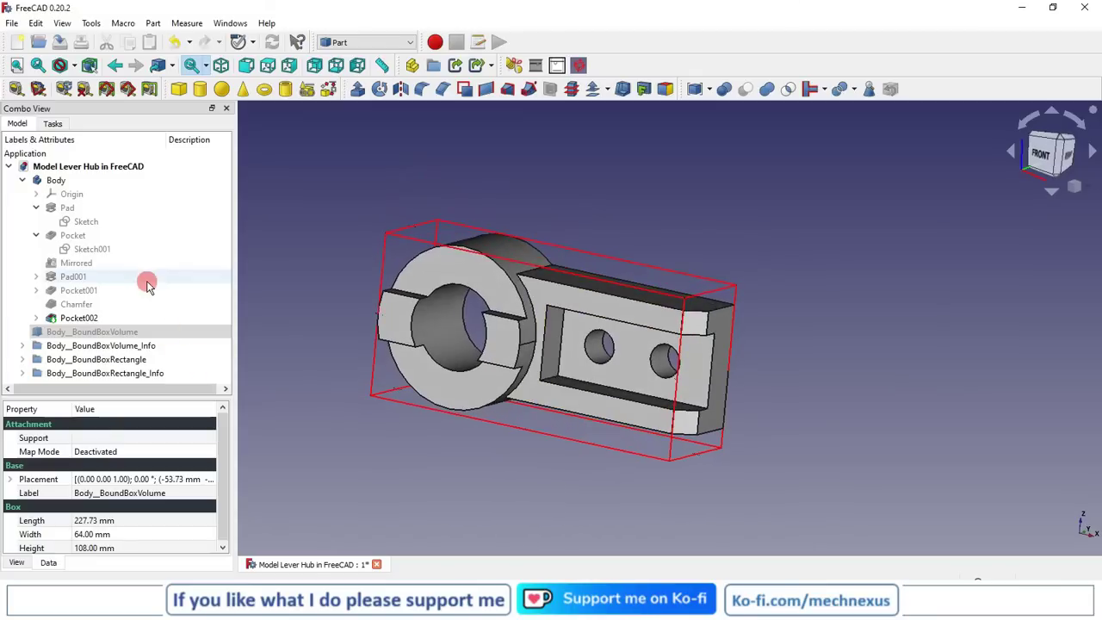
Step: Expand the Body__BoundBoxVolume_Info and Body__BoundBoxRectangle groups in the model tree and examine the items they contain
left_click_drag(123, 396, 124, 438)
left_click(136, 346)
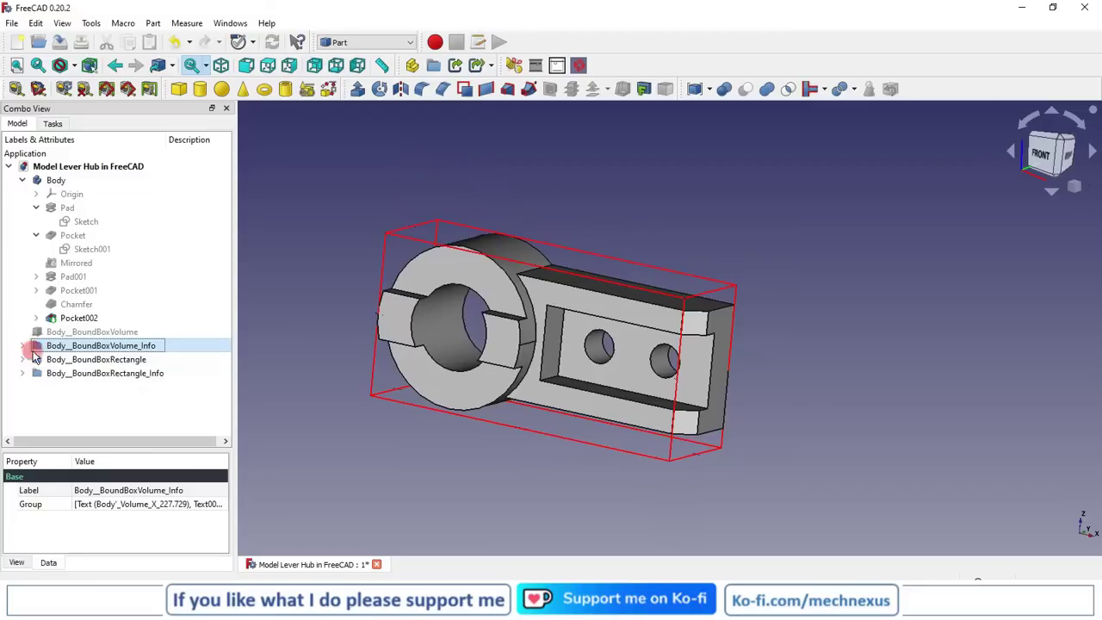
left_click(22, 348)
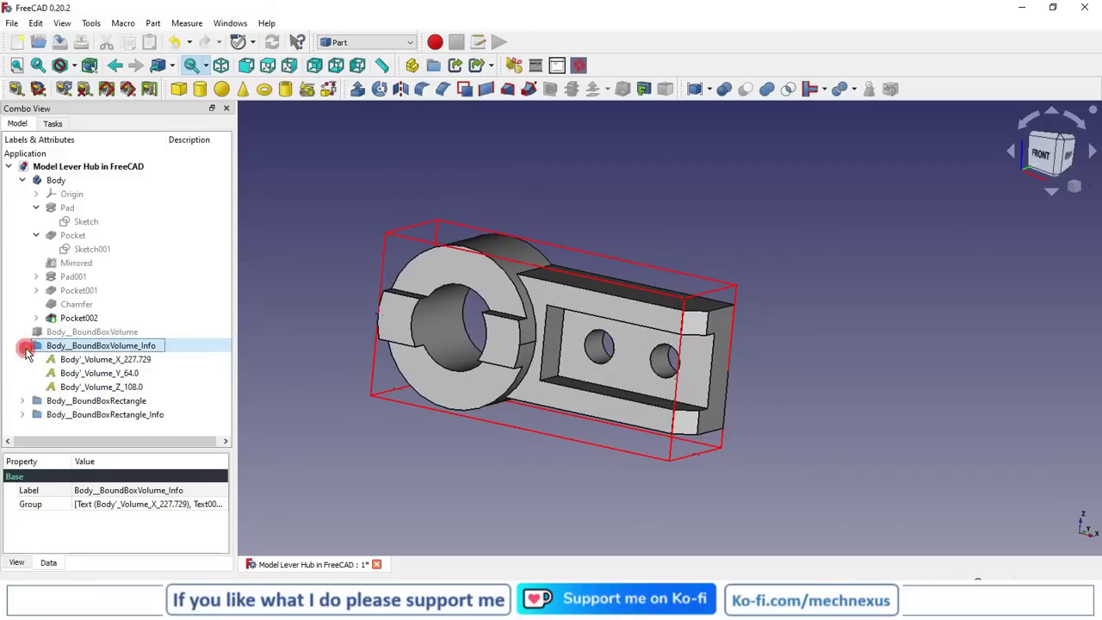
left_click(23, 401)
scroll(138, 392, "down", 2)
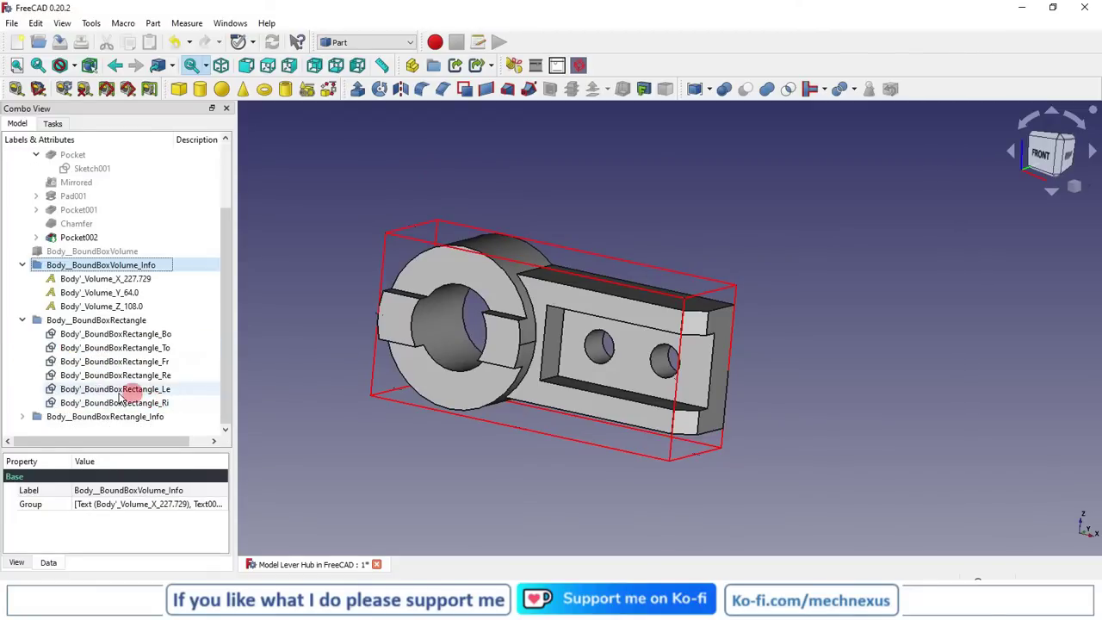
Step: Make the Body__BoundBoxVolume solid visible again and collapse the Body__BoundBoxVolume_Info and Body__BoundBoxRectangle groups
left_click(84, 250)
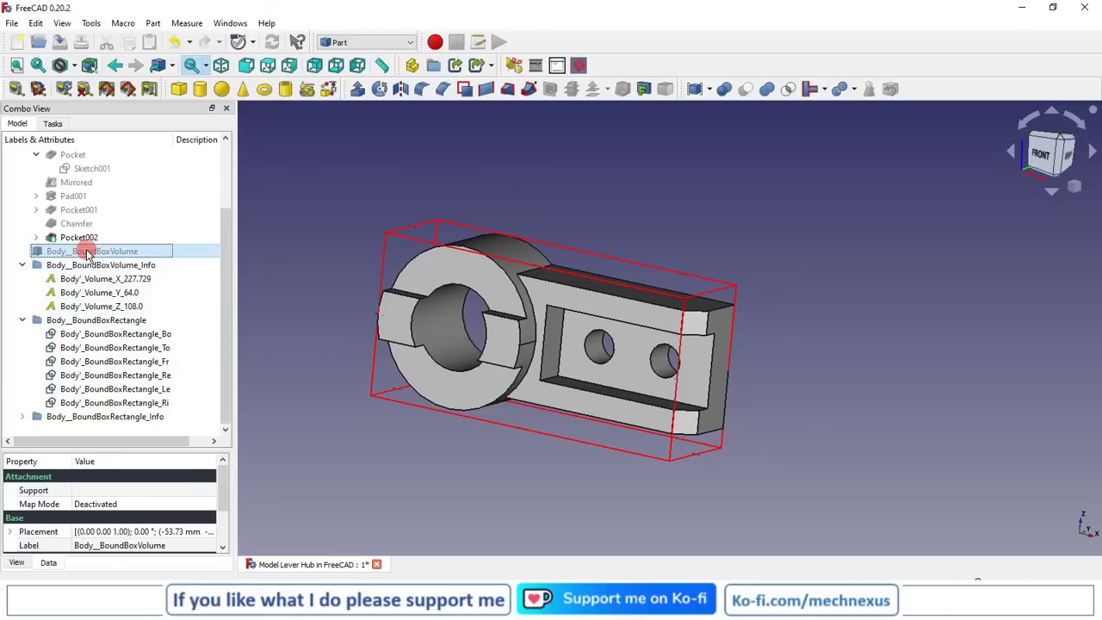
left_click(21, 264)
left_click(22, 320)
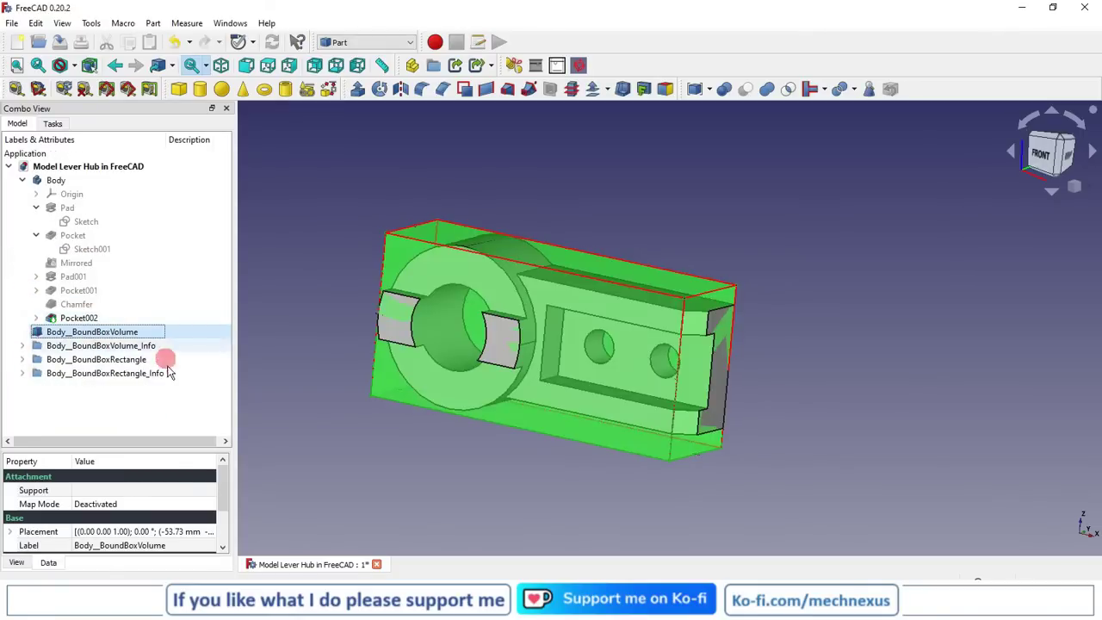
Step: Enlarge the property area to read the bounding volume's Length, Width and Height, and clear the selection
left_click_drag(131, 449, 153, 350)
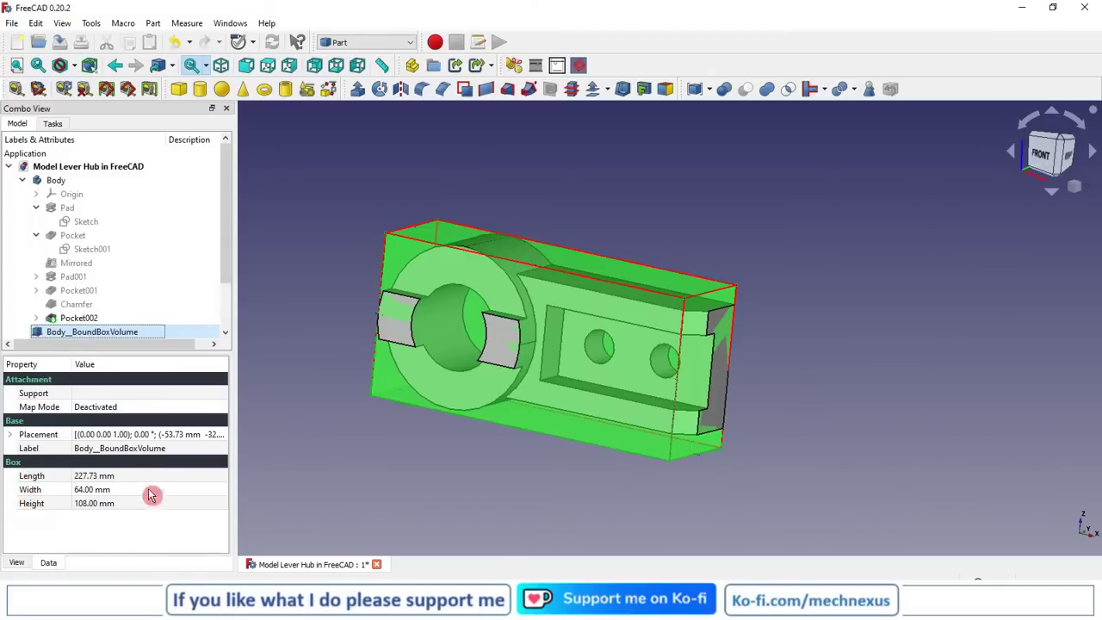
left_click_drag(546, 442, 499, 476)
middle_click_drag(541, 467, 550, 470)
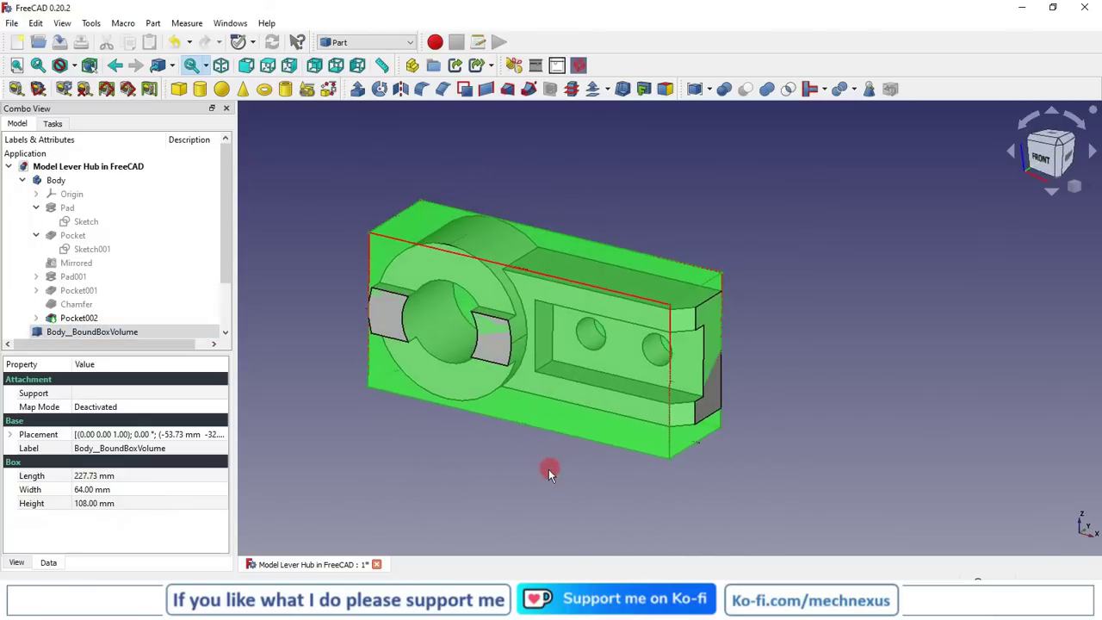
left_click(827, 419)
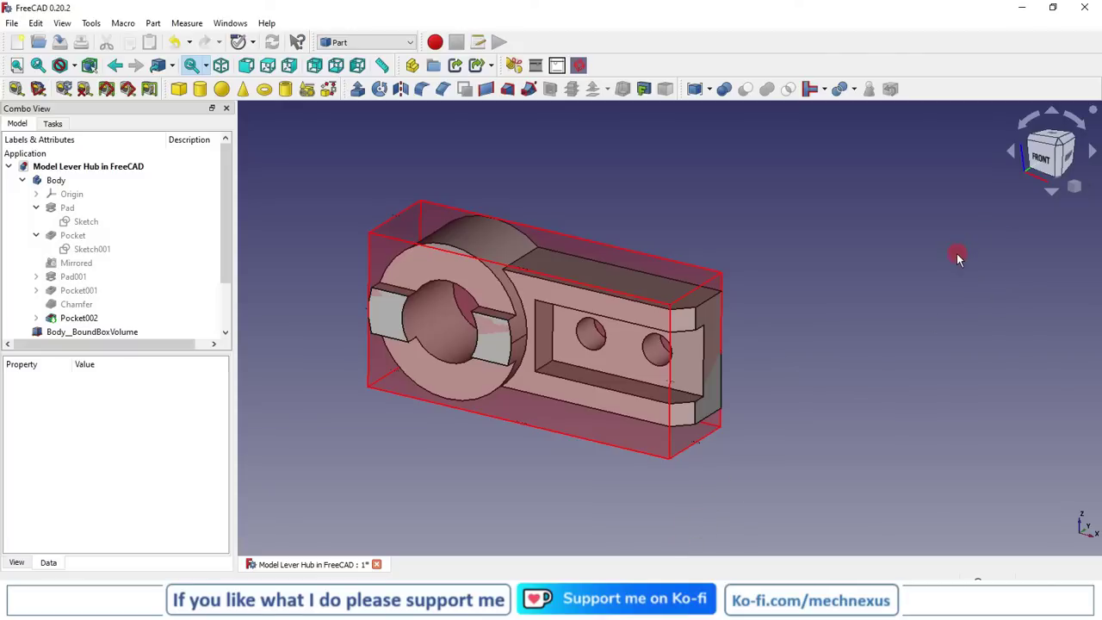
Step: Set the isometric view and examine the lever hub inside its bounding volume
left_click(1074, 186)
left_click(1033, 197)
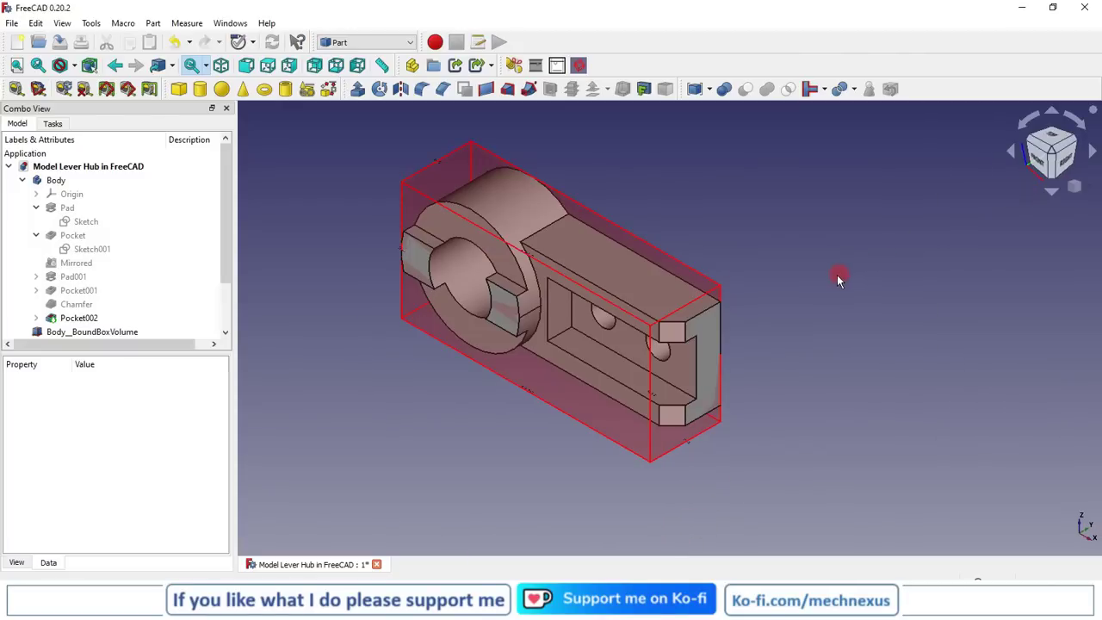
scroll(372, 318, "down", 2)
scroll(623, 311, "up", 3)
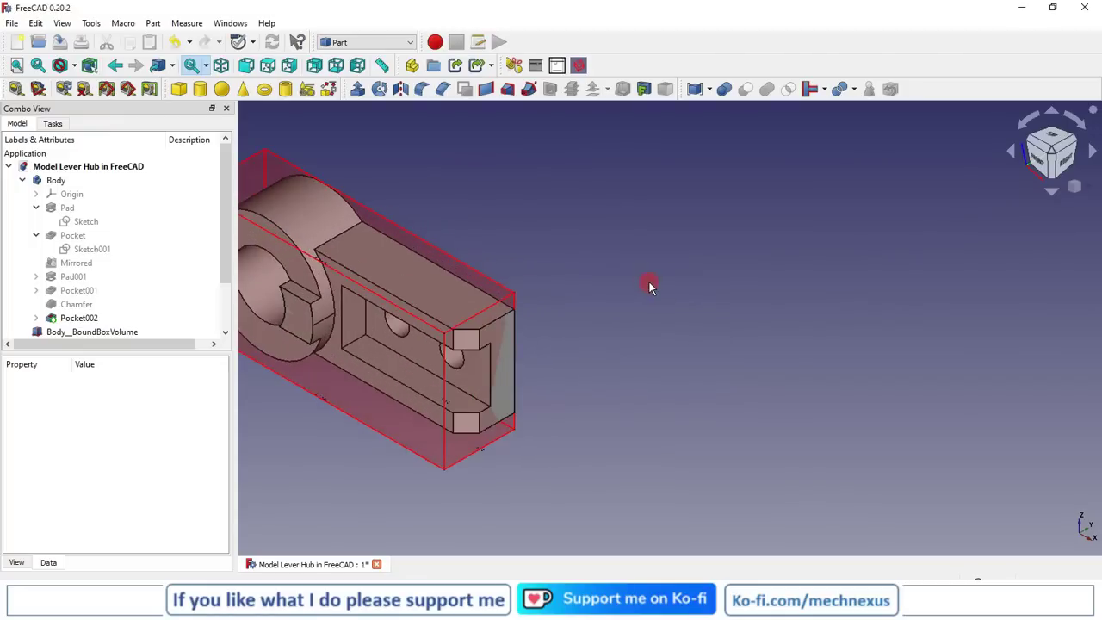
scroll(411, 377, "down", 3)
scroll(423, 366, "up", 1)
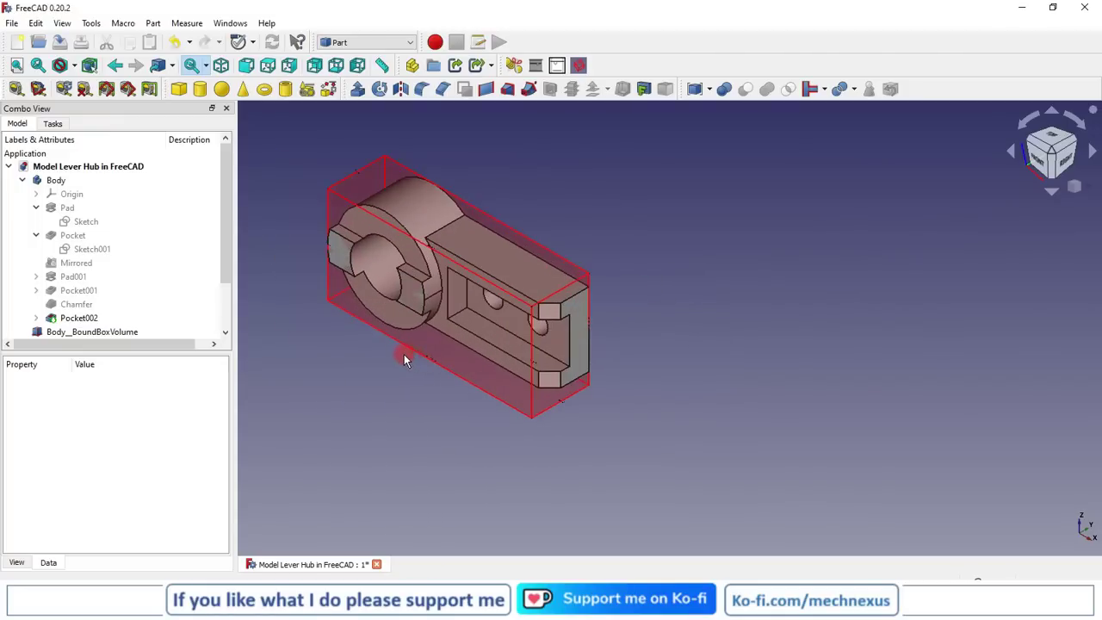